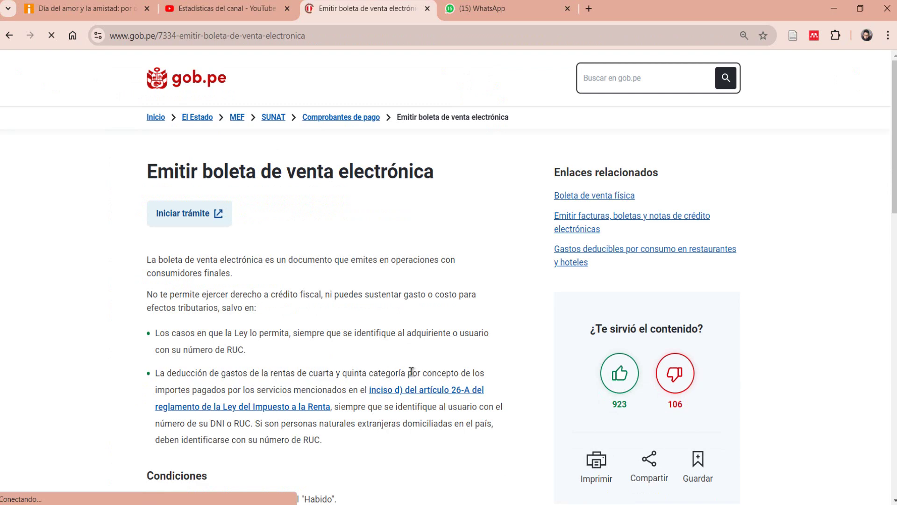
Step: Start the SOL sign-in procedure and choose the DNI sign-in tab
{"action": "left_click", "coordinate": [204, 212]}
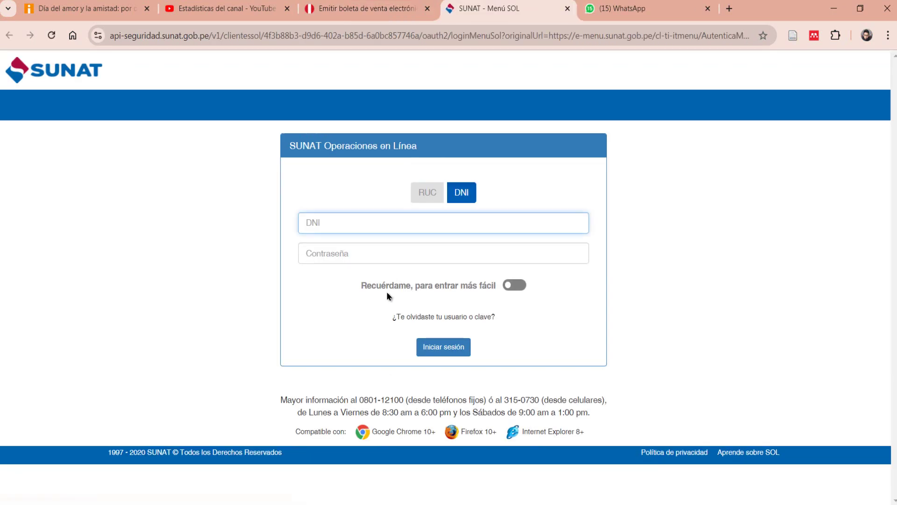
{"action": "left_click", "coordinate": [428, 192]}
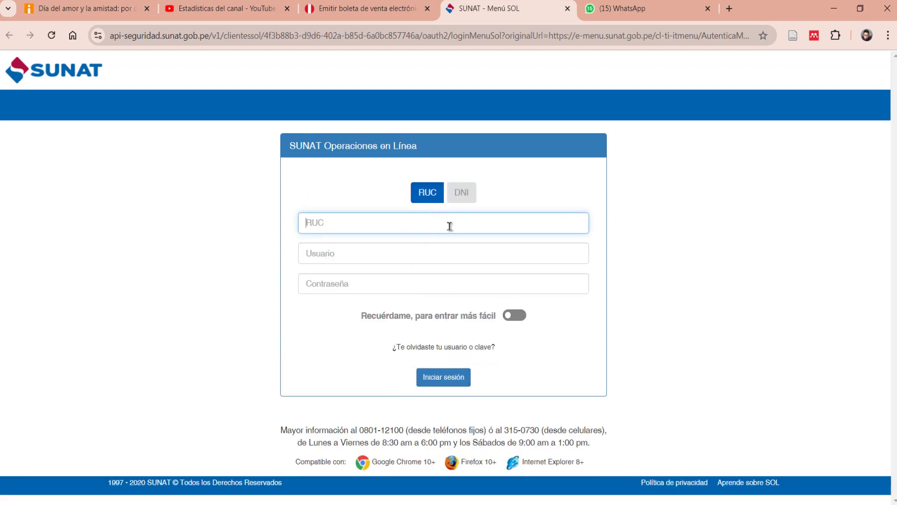
{"action": "left_click", "coordinate": [460, 193]}
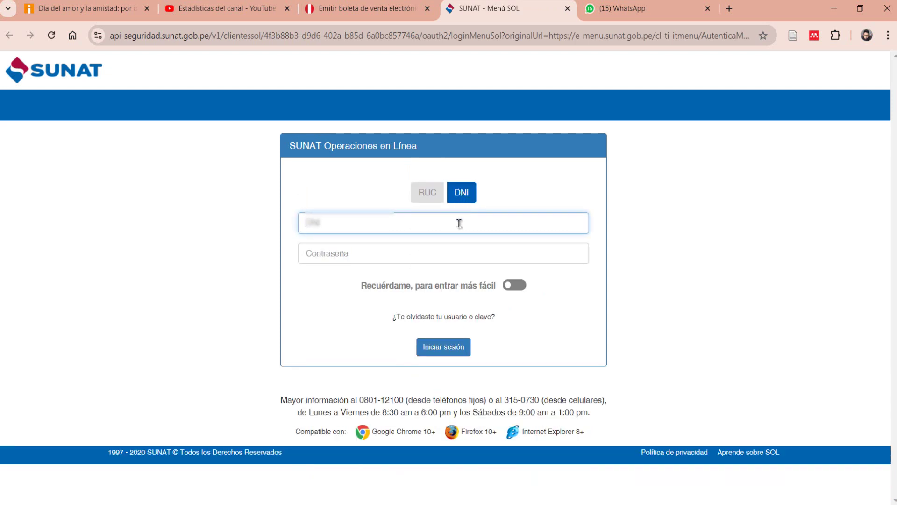
Step: Enter the DNI number and account password, then sign in
{"action": "left_click", "coordinate": [448, 258]}
{"action": "type", "text": "••"}
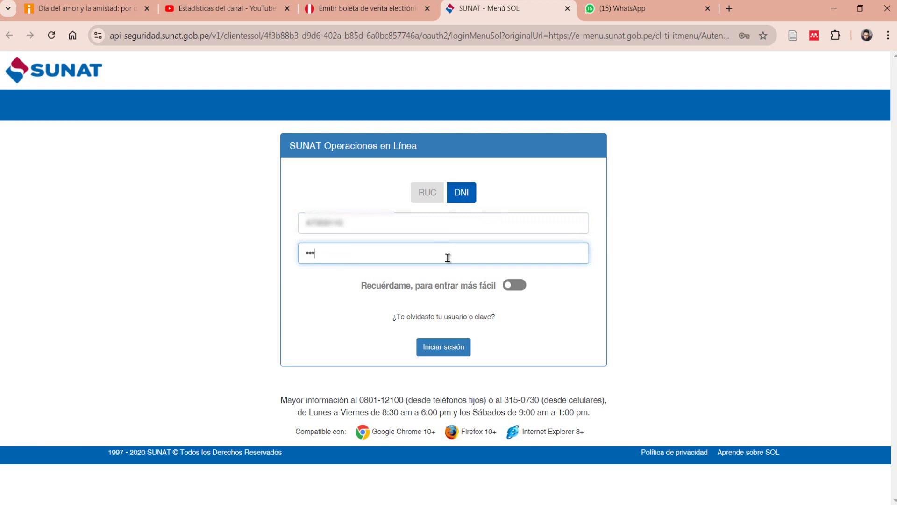
{"action": "key", "text": "BackSpace"}
{"action": "key", "text": "BackSpace"}
{"action": "key", "text": "BackSpace"}
{"action": "type", "text": "•••••••••"}
{"action": "left_click", "coordinate": [444, 346]}
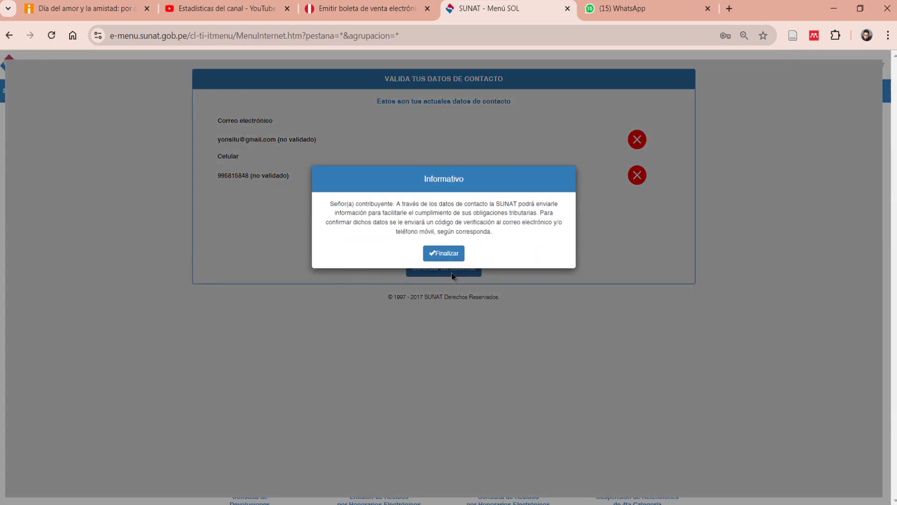
Step: Skip contact confirmation and go to Empresas > SEE - SOL > Boleta de Venta Electrónica > Emitir Boleta de Venta
{"action": "left_click", "coordinate": [450, 254]}
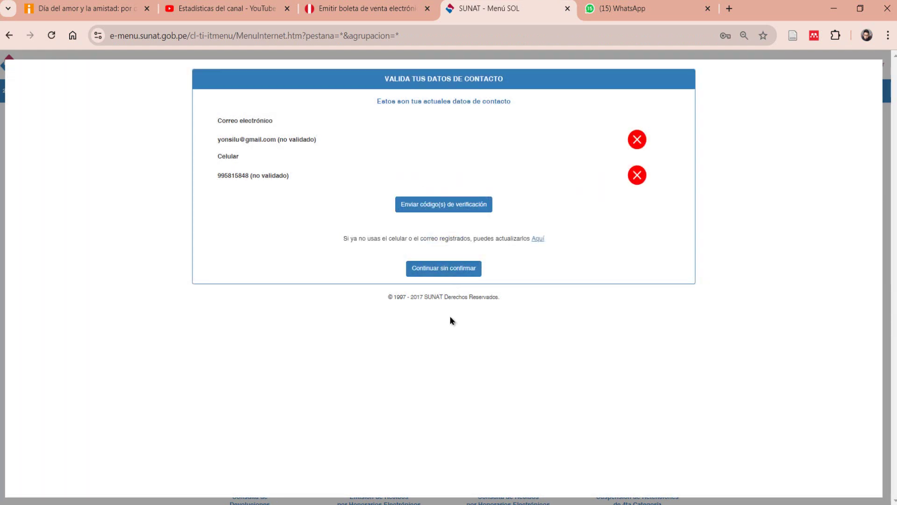
{"action": "left_click", "coordinate": [466, 273]}
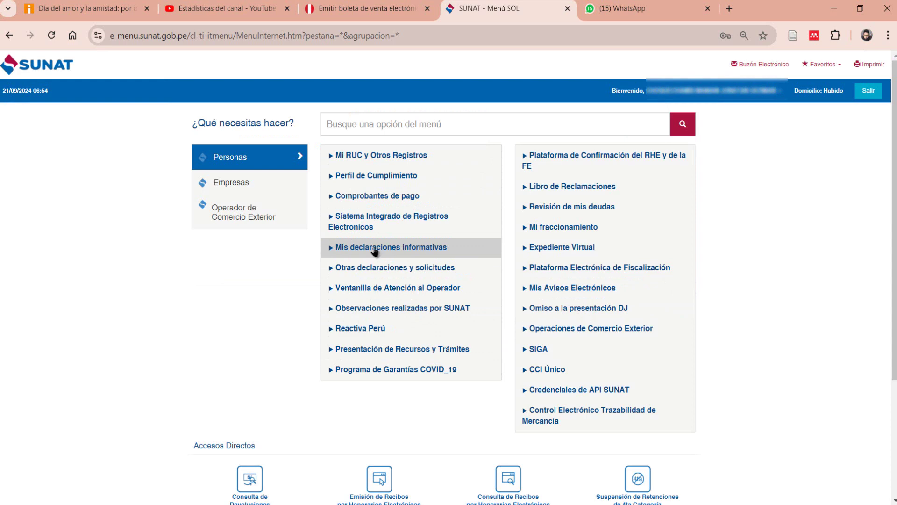
{"action": "left_click", "coordinate": [285, 193]}
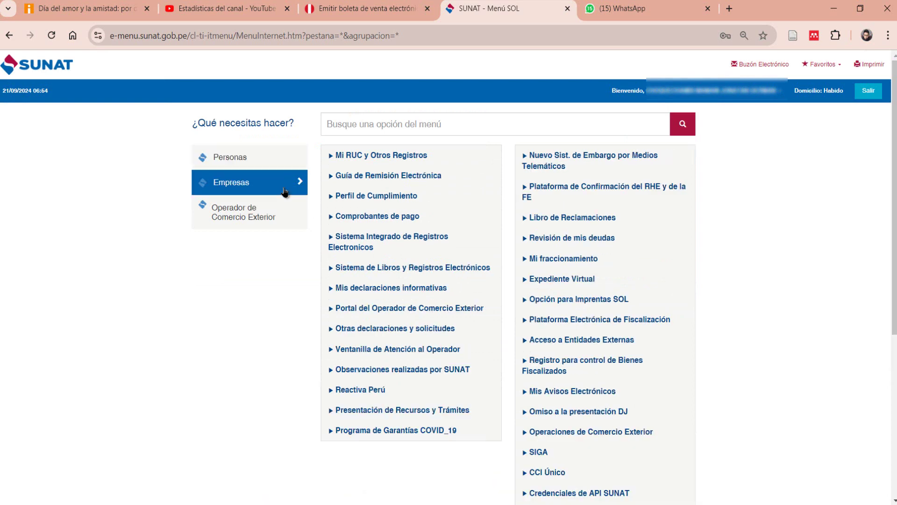
{"action": "left_click", "coordinate": [339, 218]}
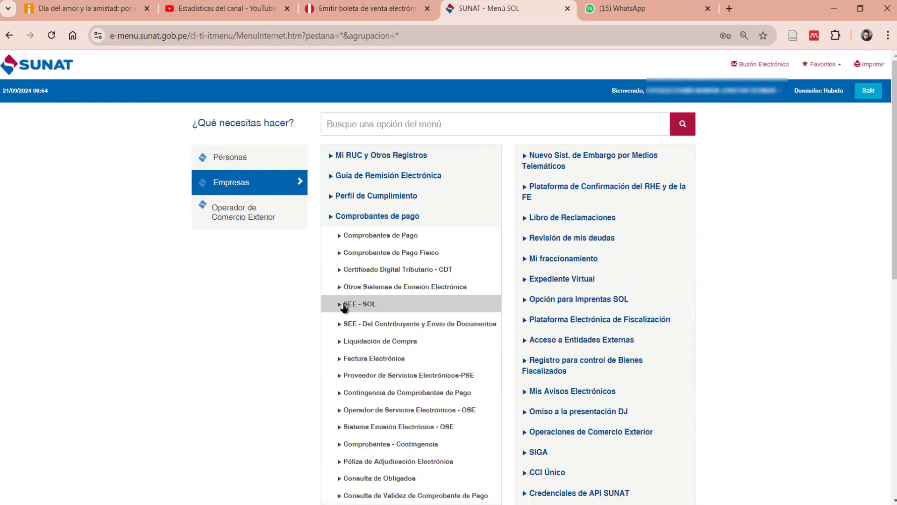
{"action": "left_click", "coordinate": [345, 304]}
{"action": "left_click", "coordinate": [395, 235]}
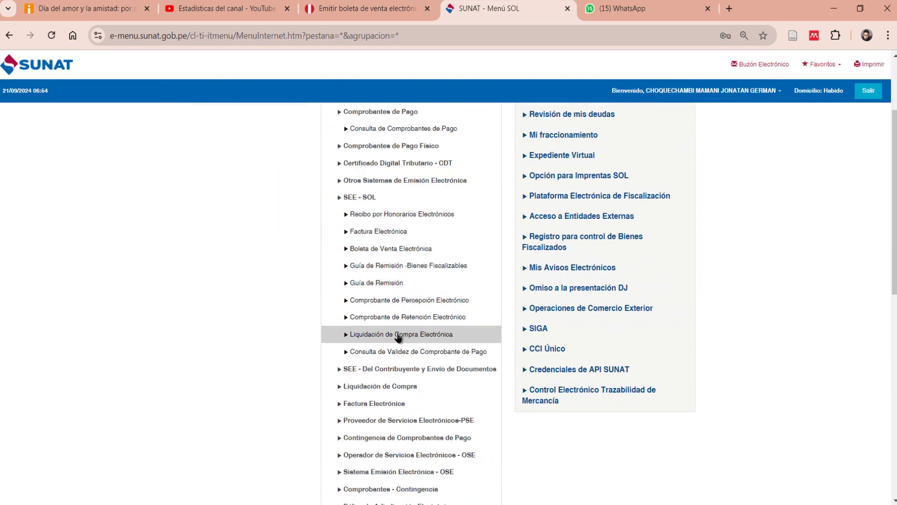
{"action": "left_click", "coordinate": [423, 251]}
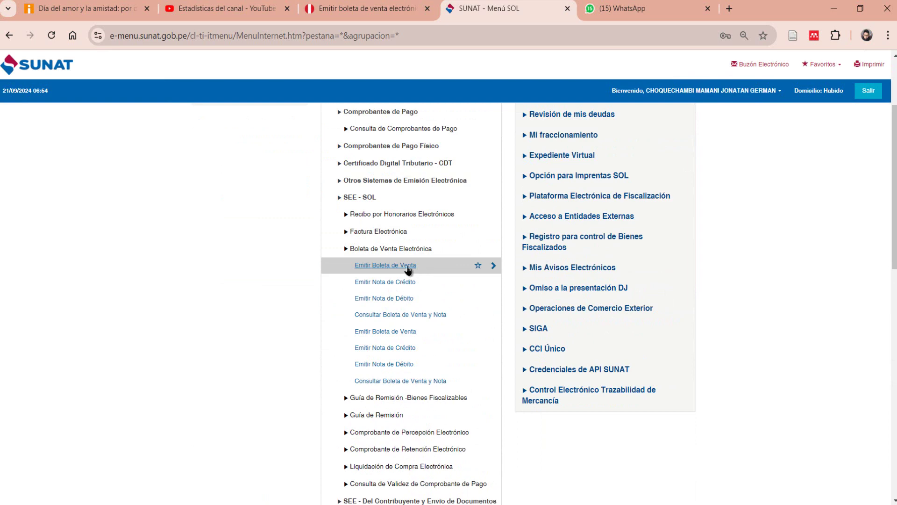
{"action": "left_click", "coordinate": [407, 266]}
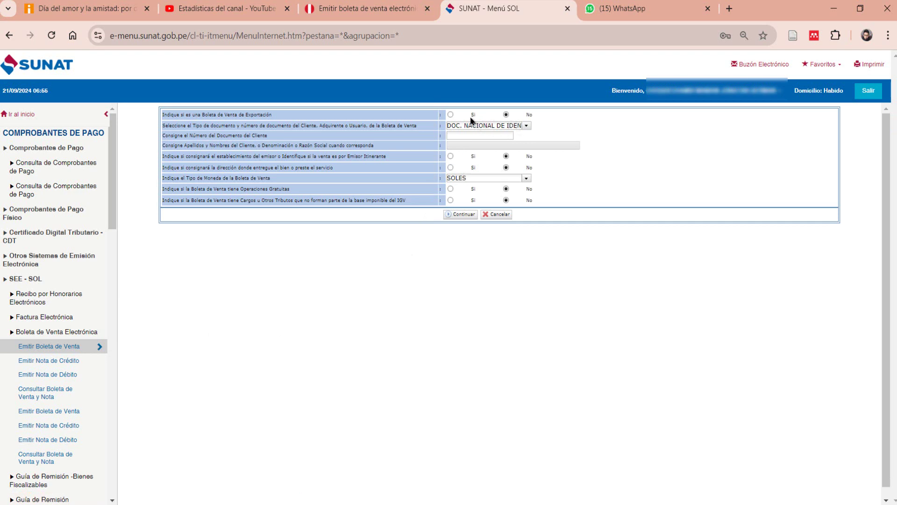
Step: Keep DOC. NACIONAL DE IDENTIDAD, enter the client's DNI number and let the client's name load
{"action": "left_click", "coordinate": [525, 126]}
{"action": "left_click", "coordinate": [525, 126]}
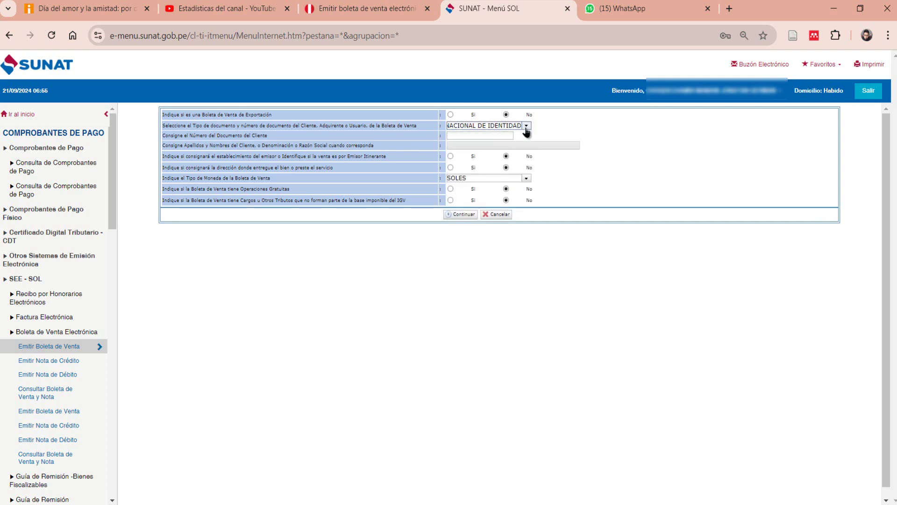
{"action": "left_click", "coordinate": [487, 137]}
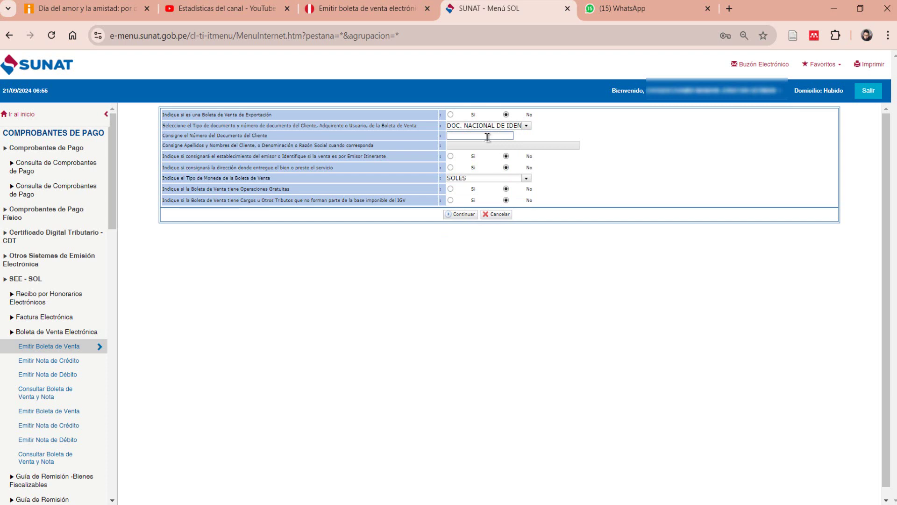
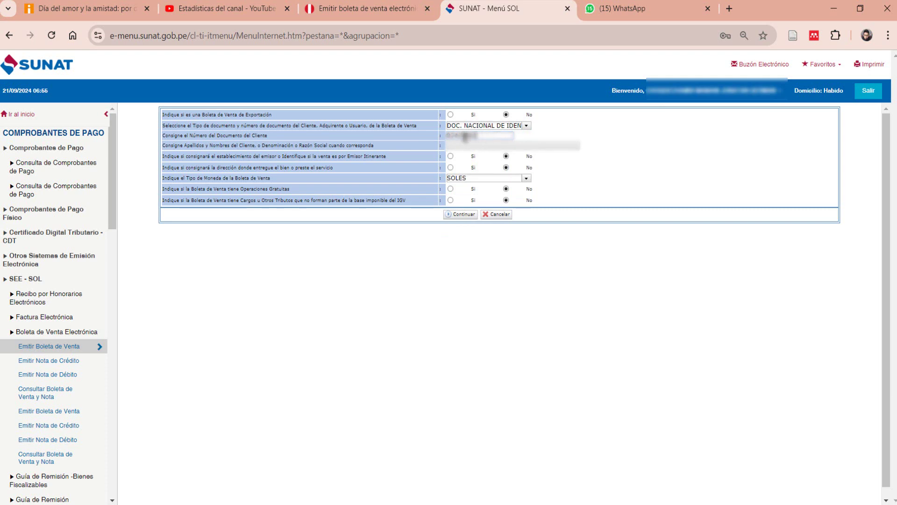
{"action": "left_click_drag", "start_coordinate": [467, 136], "coordinate": [414, 145]}
{"action": "key", "text": "BackSpace"}
{"action": "left_click", "coordinate": [567, 172]}
Step: Continue to the items screen and add a new Bien item with quantity 2
{"action": "left_click", "coordinate": [467, 215]}
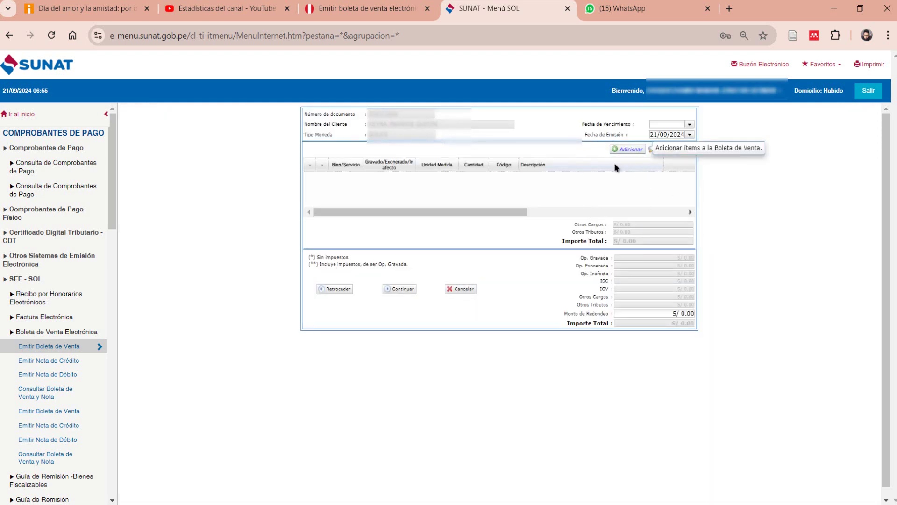
{"action": "left_click", "coordinate": [626, 149]}
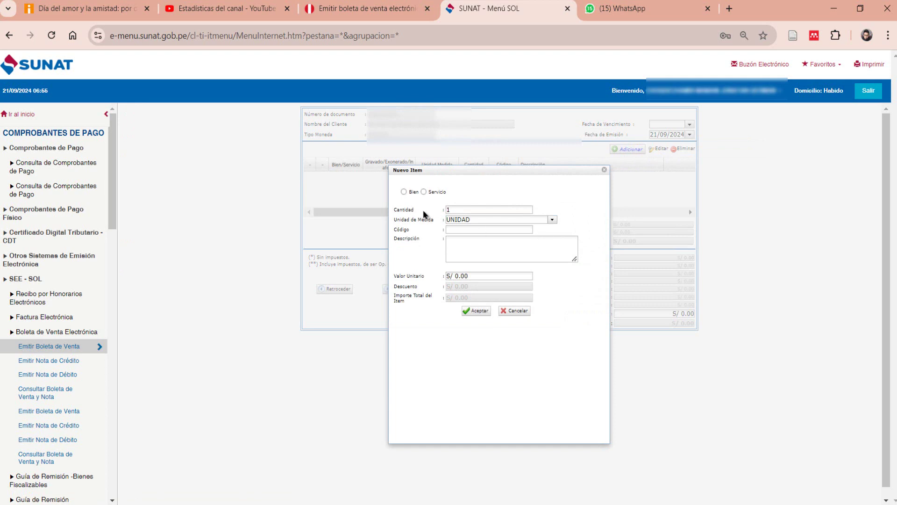
{"action": "left_click", "coordinate": [404, 192]}
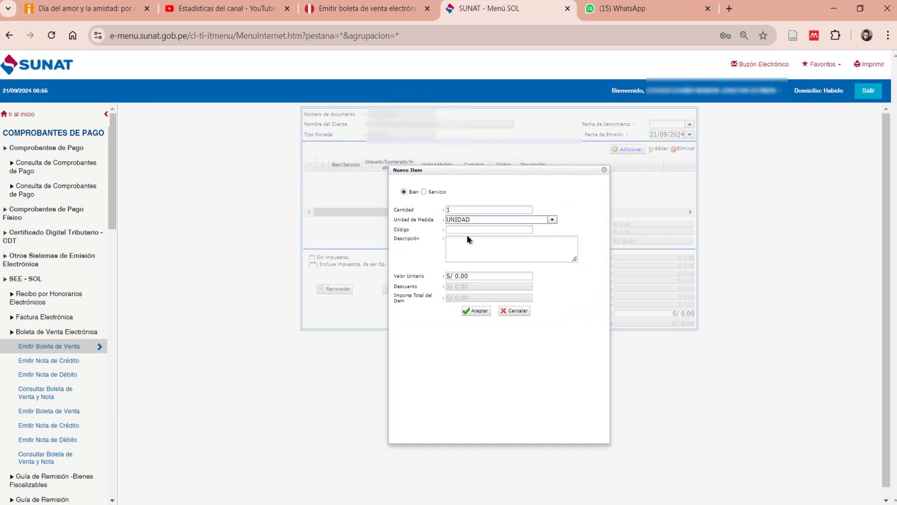
{"action": "left_click", "coordinate": [467, 211]}
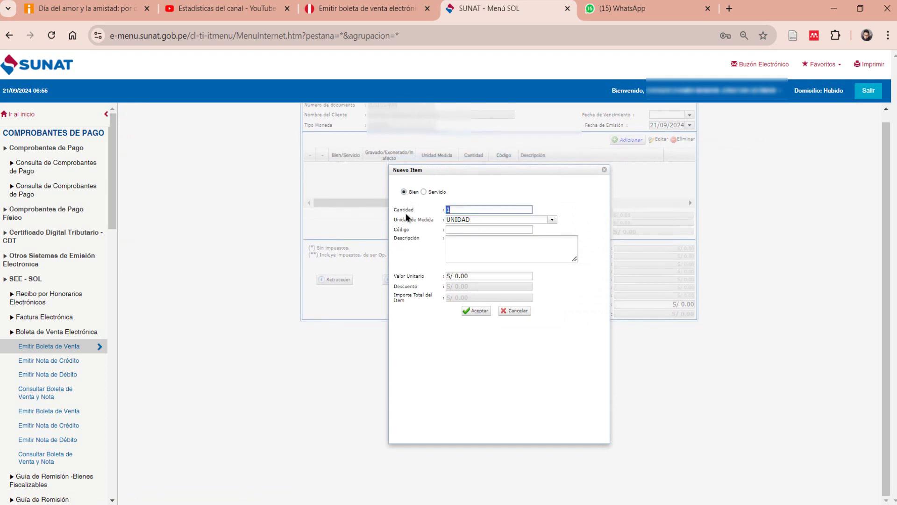
{"action": "type", "text": "2"}
Step: Give the item code 0005, description 'Peluche de oso panda', unit value 50, and accept it
{"action": "left_click", "coordinate": [477, 254]}
{"action": "left_click", "coordinate": [479, 230]}
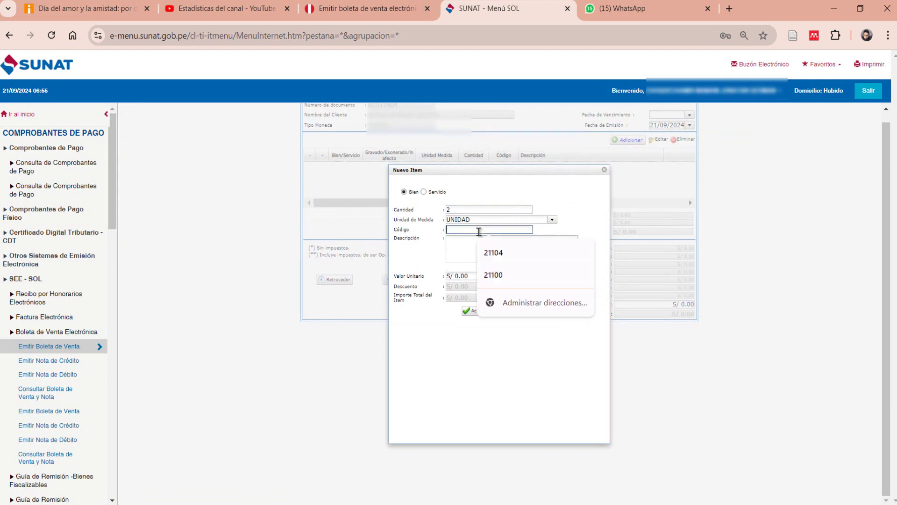
{"action": "type", "text": "0005"}
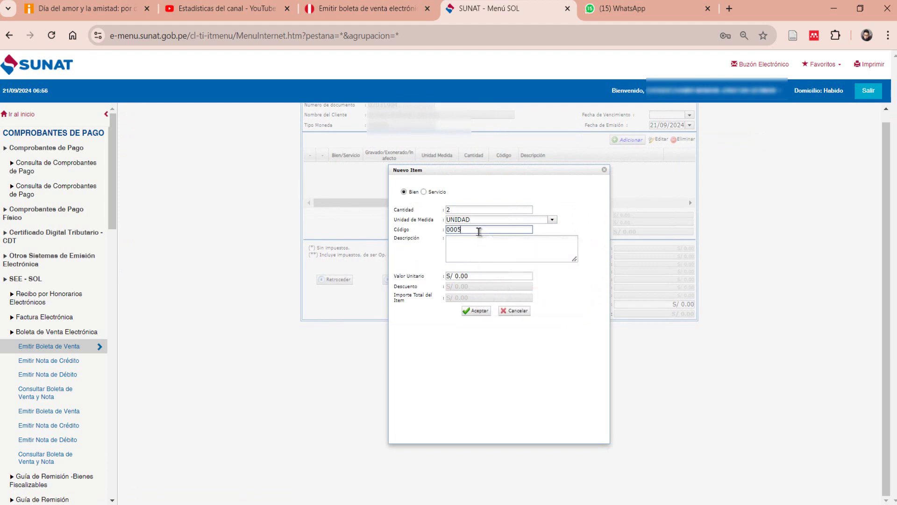
{"action": "left_click", "coordinate": [490, 260]}
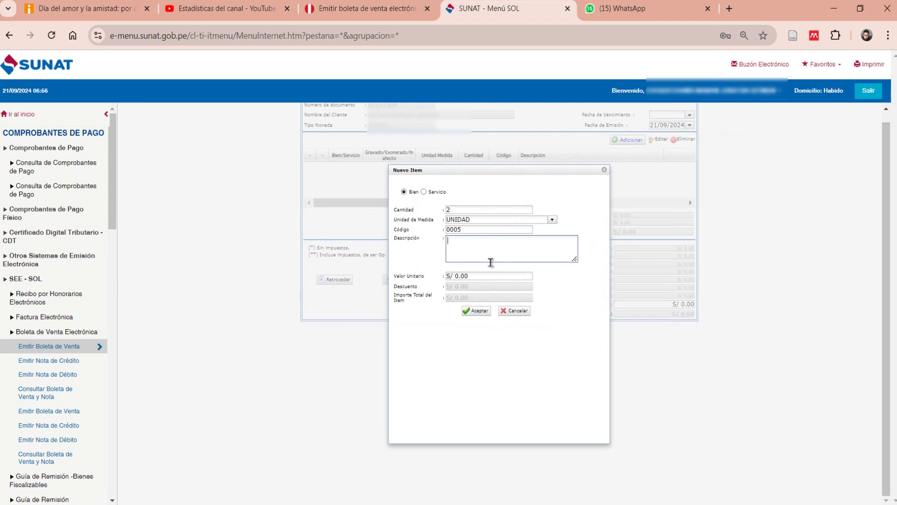
{"action": "type", "text": "pelotas"}
{"action": "key", "text": "BackSpace"}
{"action": "key", "text": "BackSpace"}
{"action": "key", "text": "BackSpace"}
{"action": "key", "text": "BackSpace"}
{"action": "key", "text": "BackSpace"}
{"action": "key", "text": "BackSpace"}
{"action": "key", "text": "BackSpace"}
{"action": "type", "text": "Peluc"}
{"action": "type", "text": "he de oso panda"}
{"action": "left_click", "coordinate": [490, 275]}
{"action": "type", "text": "50"}
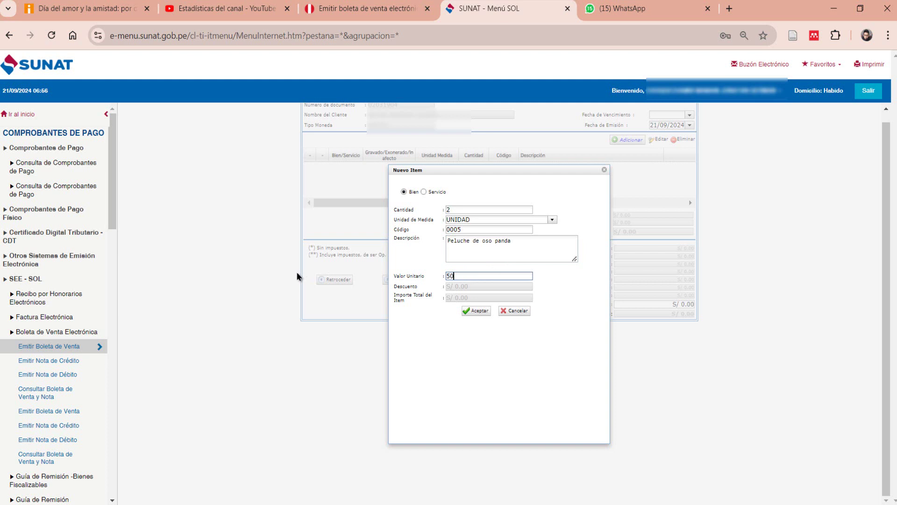
{"action": "left_click", "coordinate": [473, 310]}
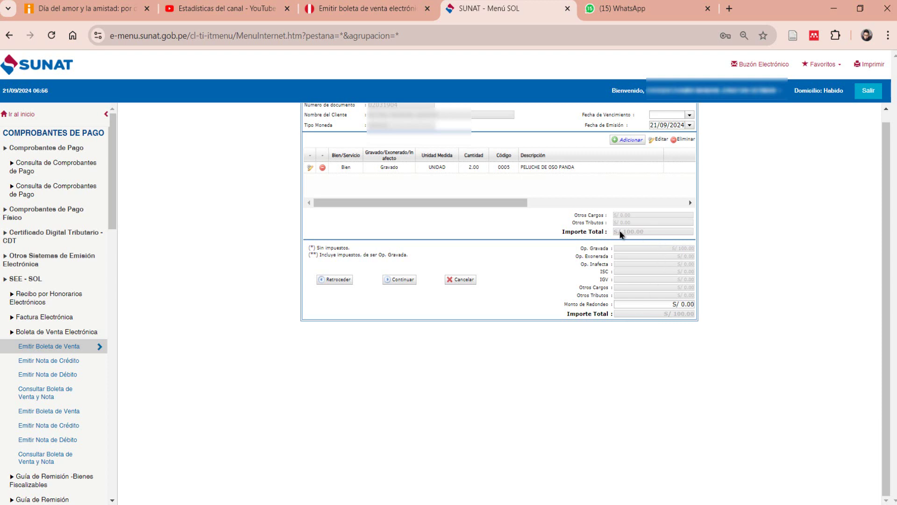
Step: Leave observations empty and continue to the preliminary boleta totaling S/ 100.00
{"action": "scroll", "coordinate": [634, 232], "scroll_direction": "up", "scroll_amount": 1}
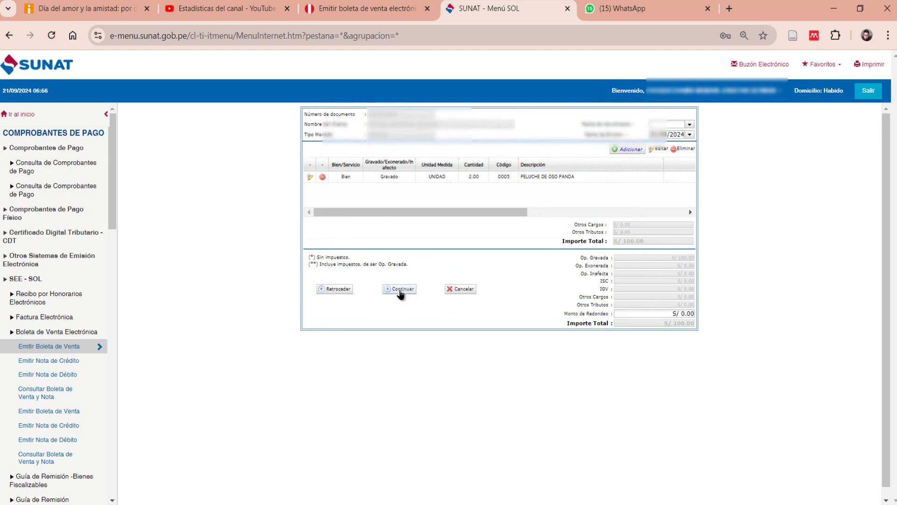
{"action": "left_click", "coordinate": [399, 290]}
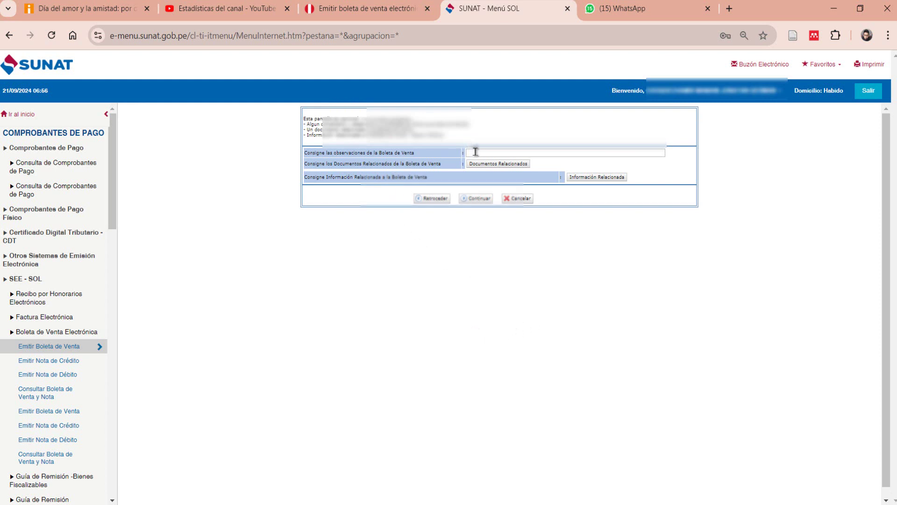
{"action": "left_click", "coordinate": [477, 198]}
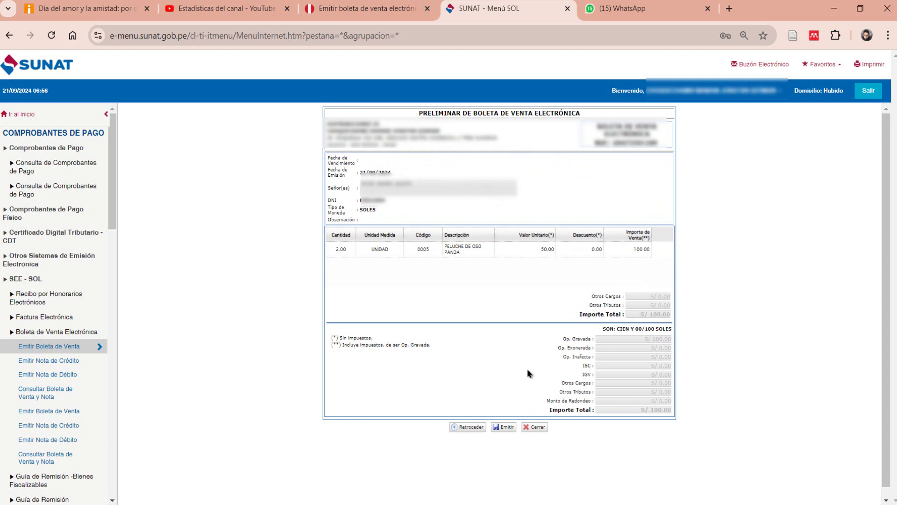
Step: Issue and confirm the electronic boleta, then bring up its printable version
{"action": "left_click", "coordinate": [503, 428]}
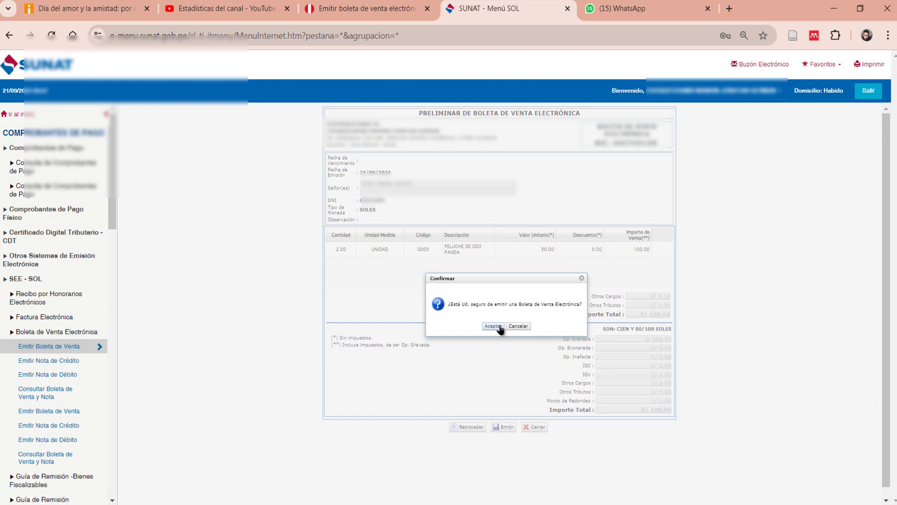
{"action": "left_click", "coordinate": [499, 327]}
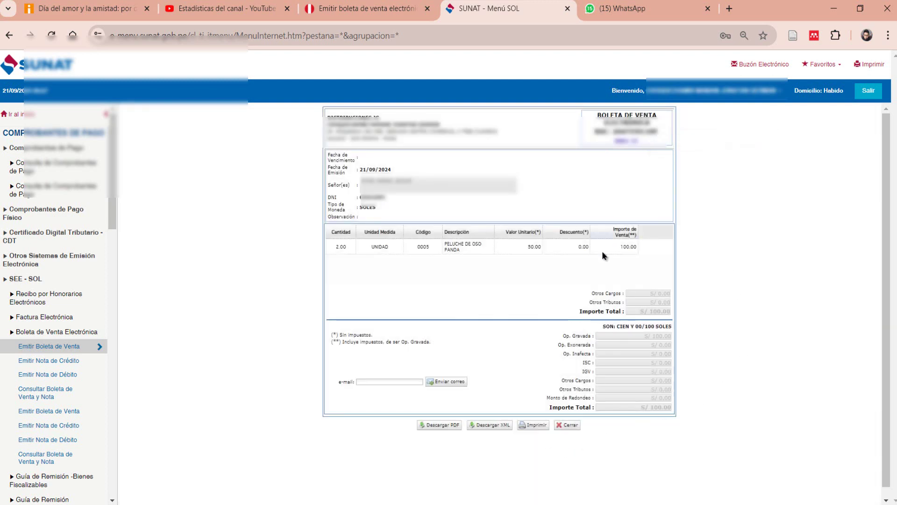
{"action": "left_click", "coordinate": [533, 425]}
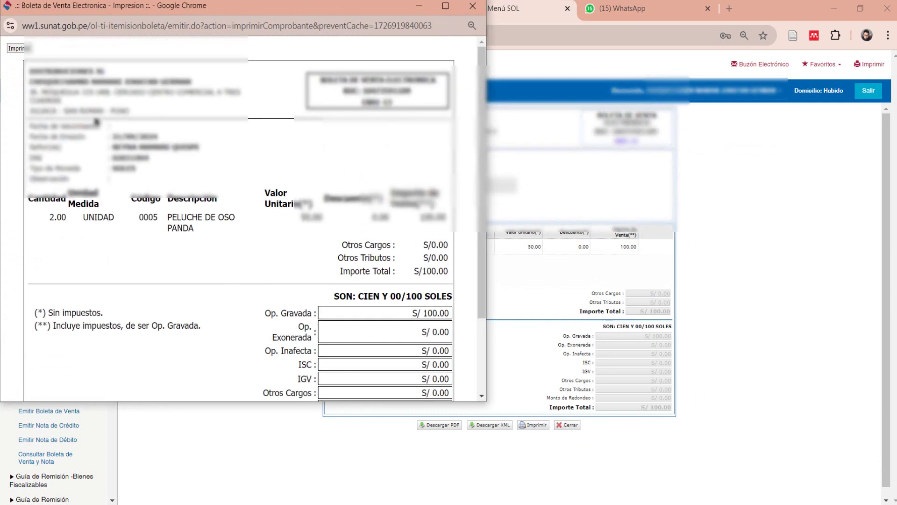
Step: Print the boleta to 'Guardar como PDF', save it in Downloads, and close the print window
{"action": "left_click", "coordinate": [23, 49]}
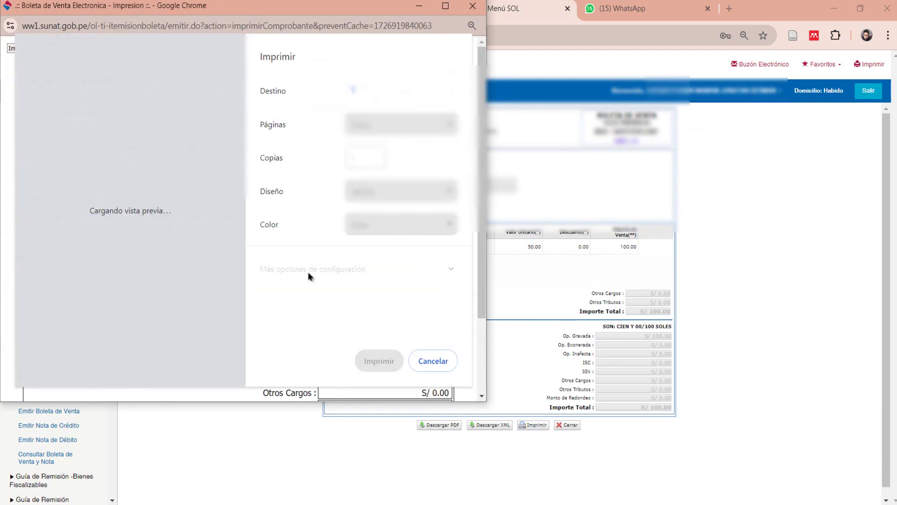
{"action": "left_click", "coordinate": [401, 92]}
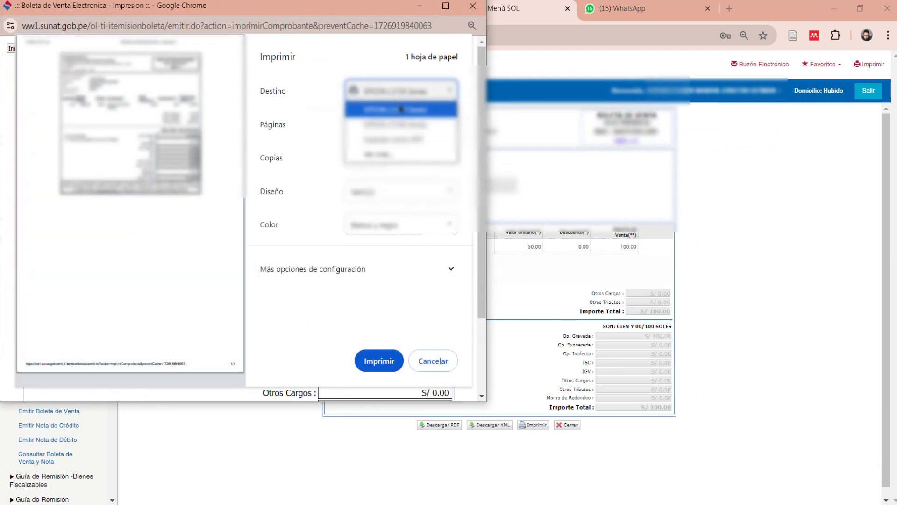
{"action": "left_click", "coordinate": [401, 140]}
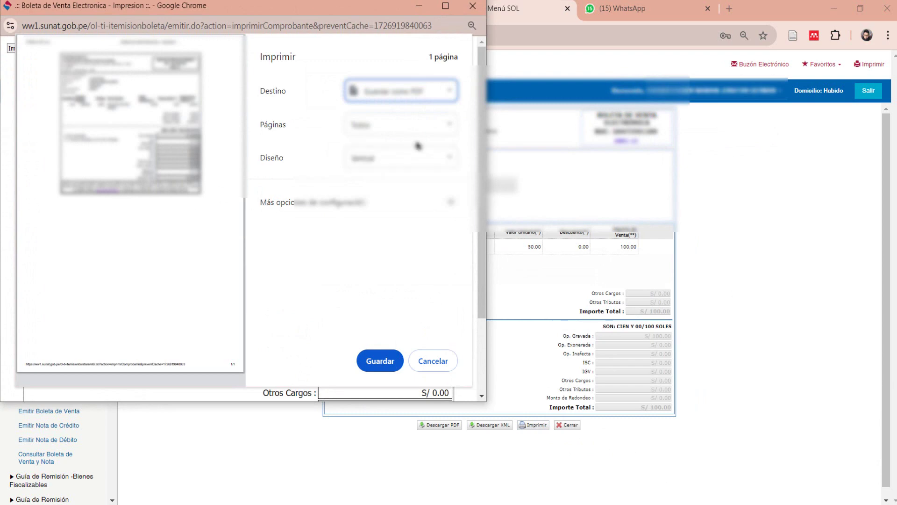
{"action": "left_click", "coordinate": [379, 360]}
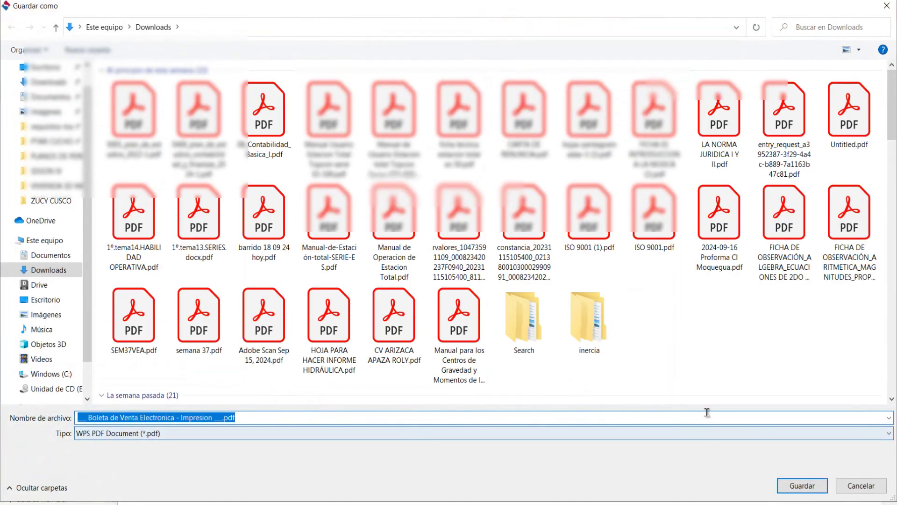
{"action": "left_click", "coordinate": [800, 485]}
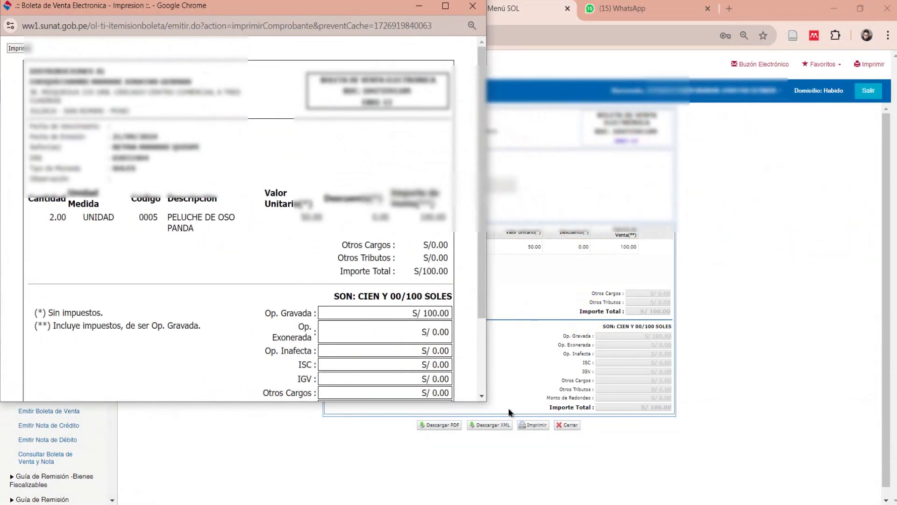
{"action": "left_click", "coordinate": [473, 6]}
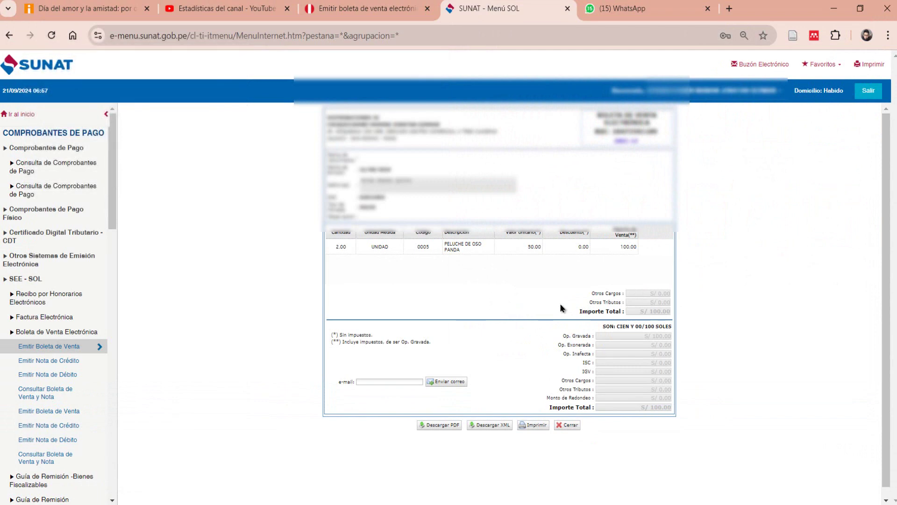
Step: In a new tab, search 'a partir de que monto estamos abligados a consignar el dni en boleta de venta en rus'
{"action": "left_click", "coordinate": [729, 8]}
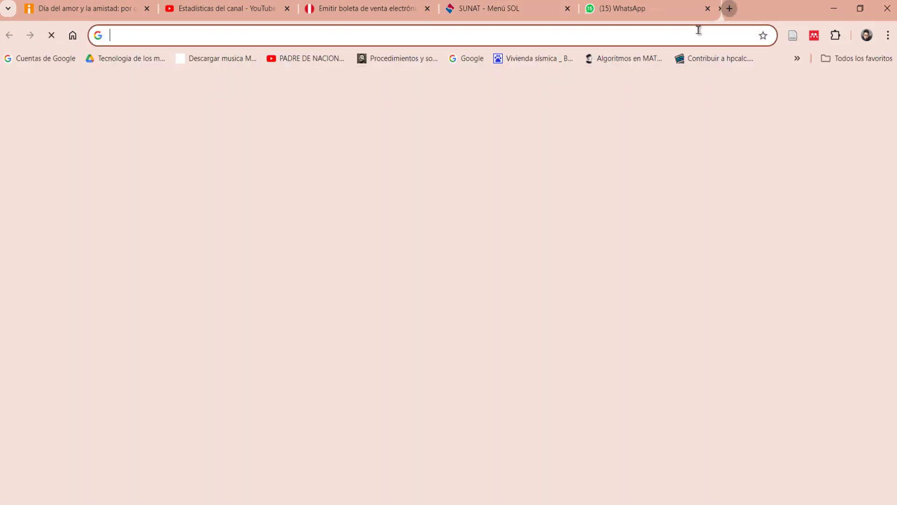
{"action": "left_click", "coordinate": [634, 40]}
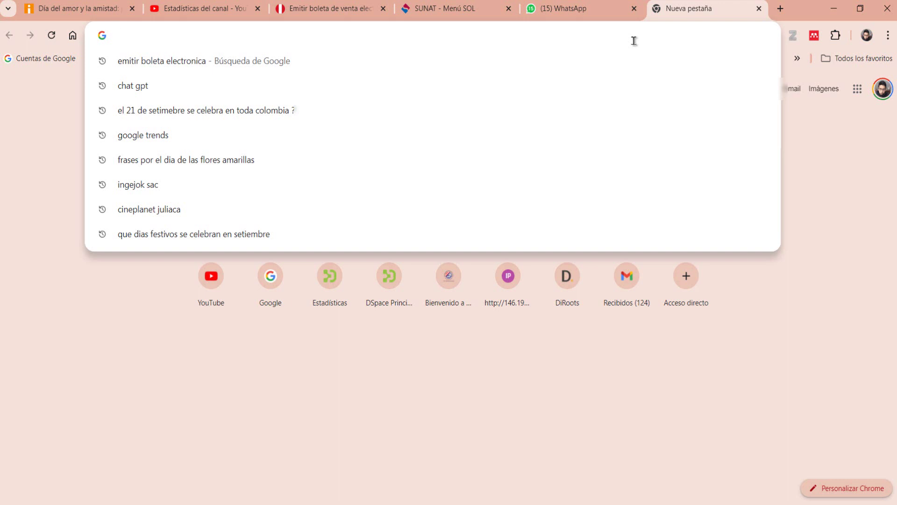
{"action": "type", "text": "a par"}
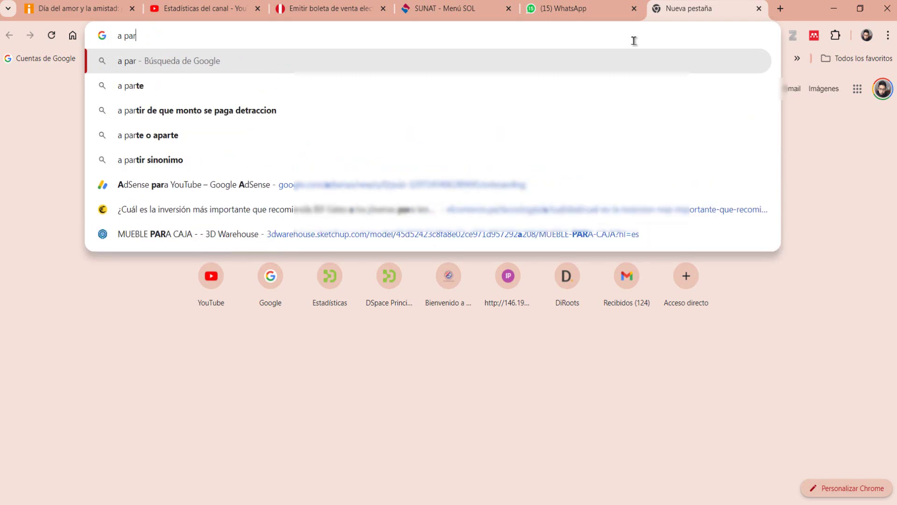
{"action": "type", "text": "tir d"}
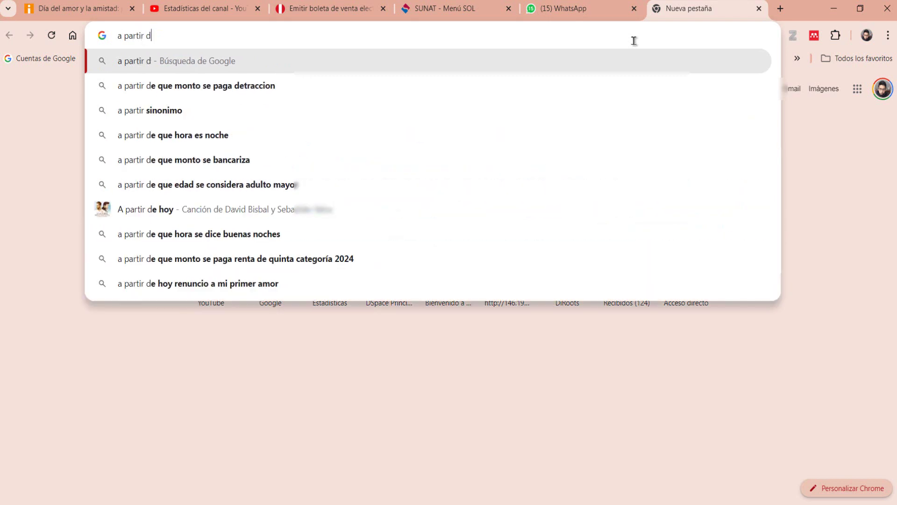
{"action": "type", "text": "e que monto "}
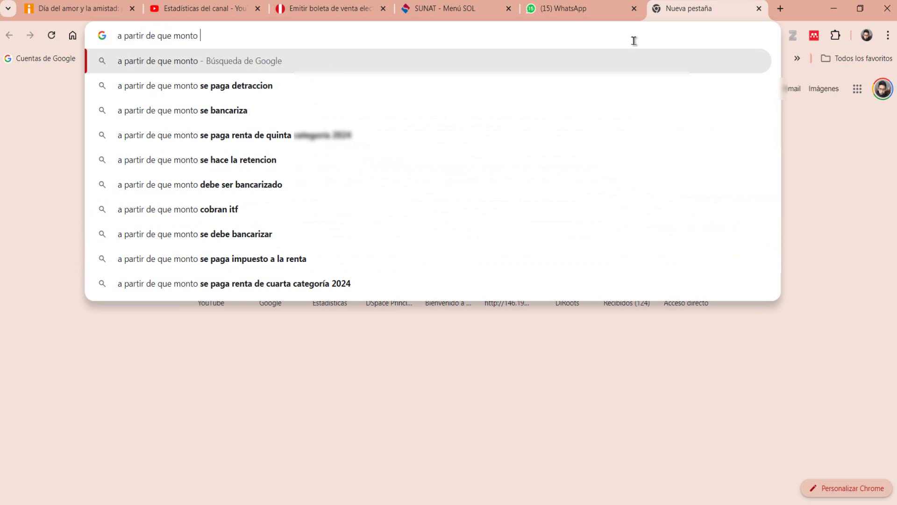
{"action": "type", "text": "e"}
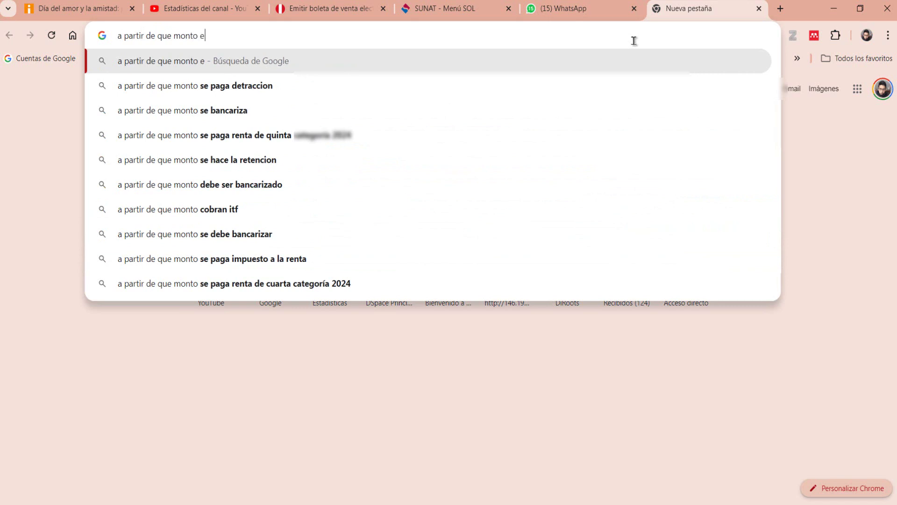
{"action": "type", "text": "stamos abligado"}
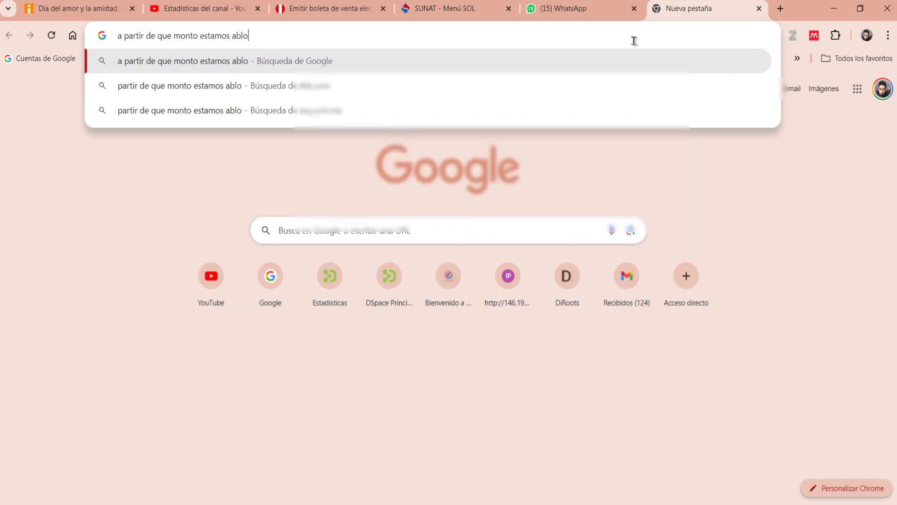
{"action": "type", "text": "s a "}
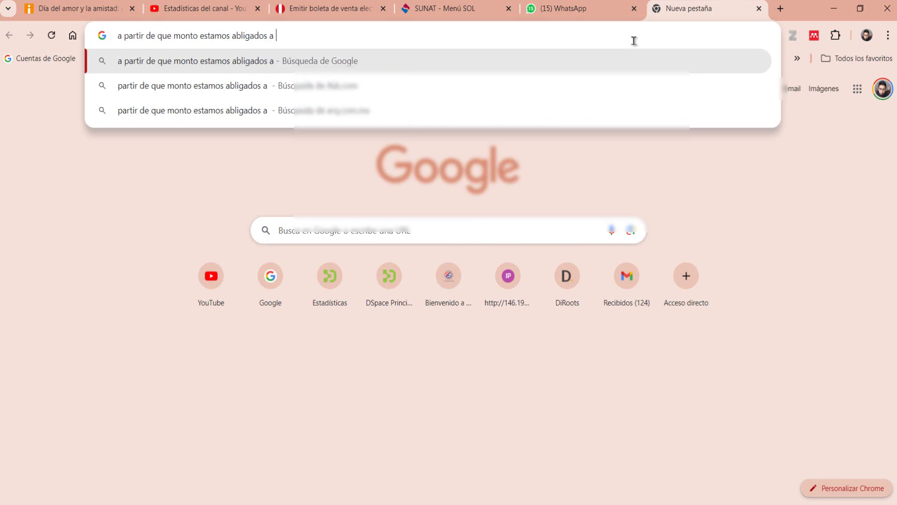
{"action": "type", "text": "consigna"}
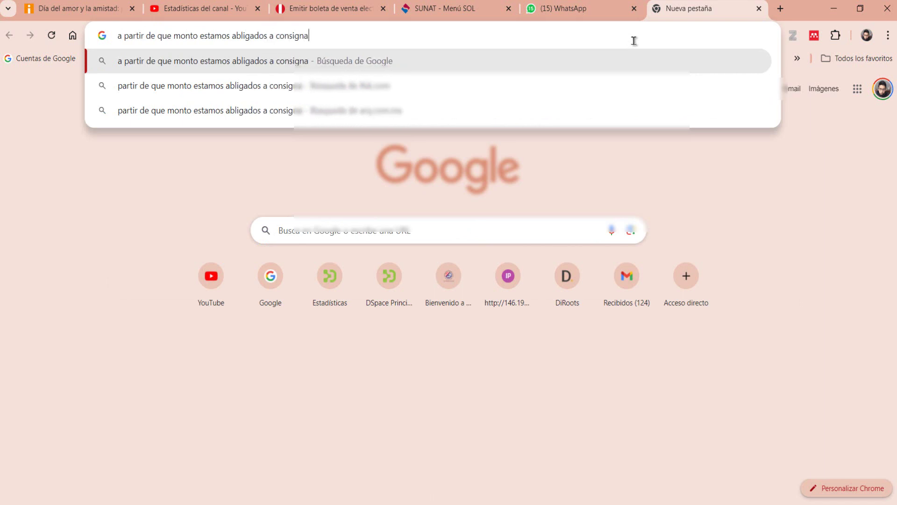
{"action": "type", "text": "r el dni en "}
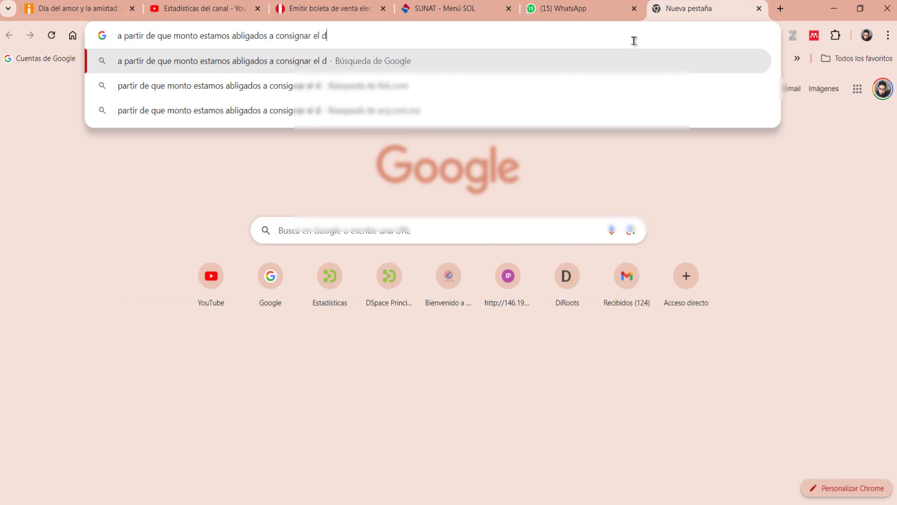
{"action": "type", "text": "boleta de ve"}
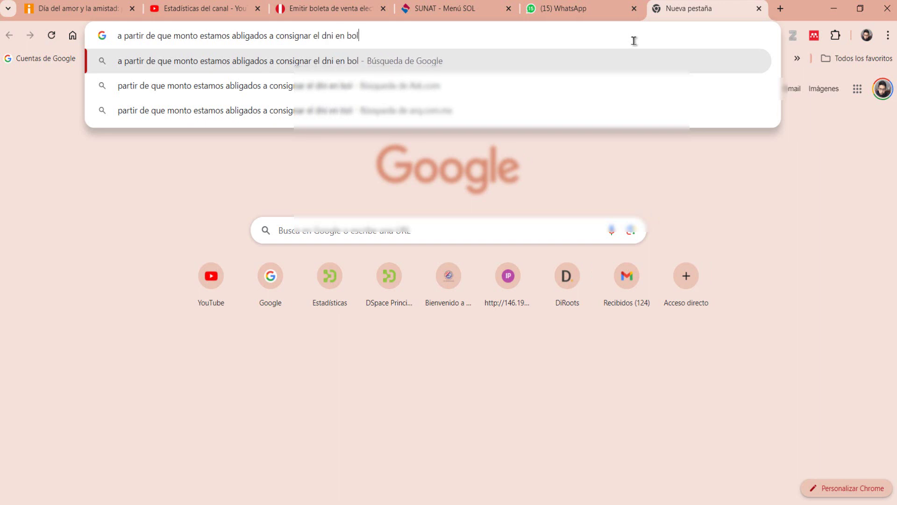
{"action": "type", "text": "nta "}
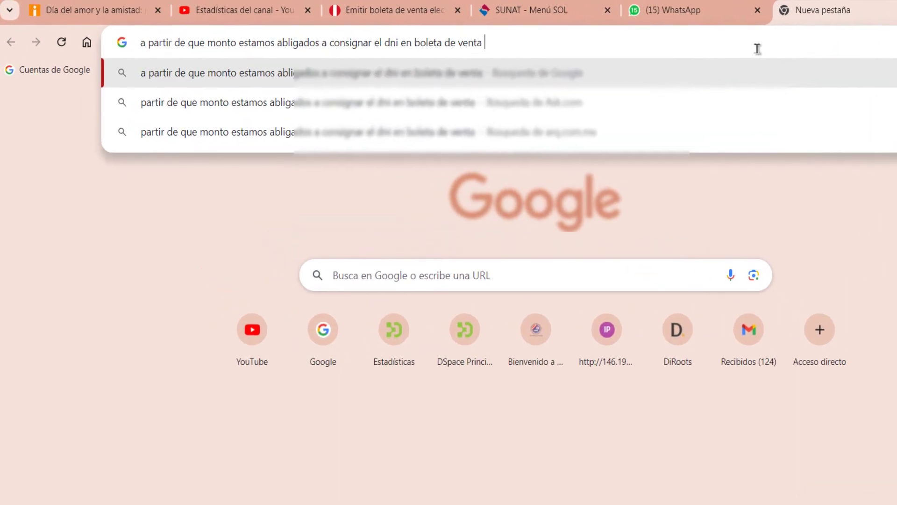
{"action": "type", "text": "en rus"}
{"action": "key", "text": "Return"}
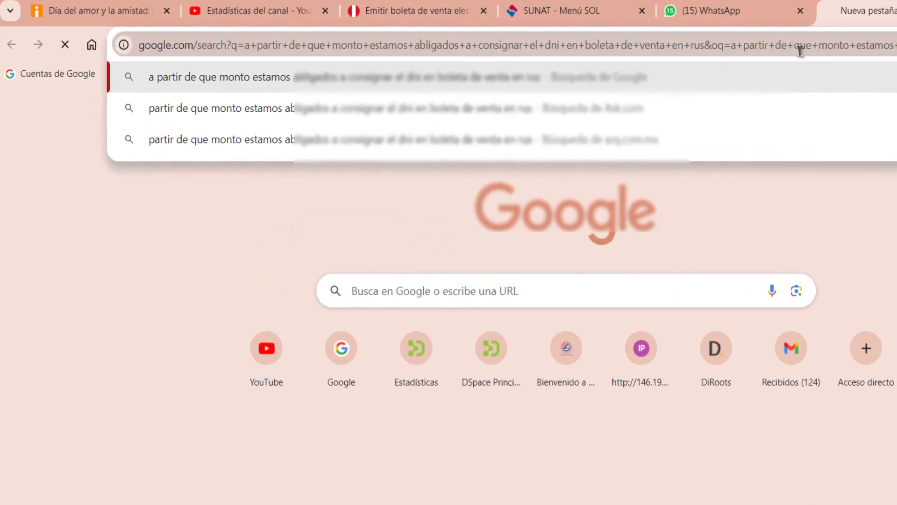